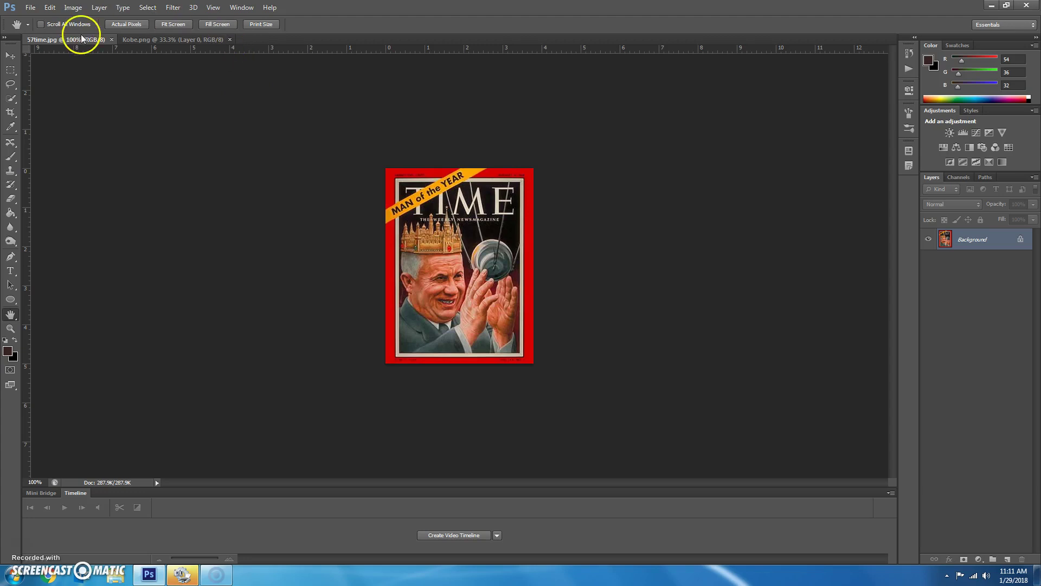
# Create a new document named "Magazine Practice", 8.5 by 11 inches at 200 pixels/inch with a white background
pyautogui.click(31, 8)
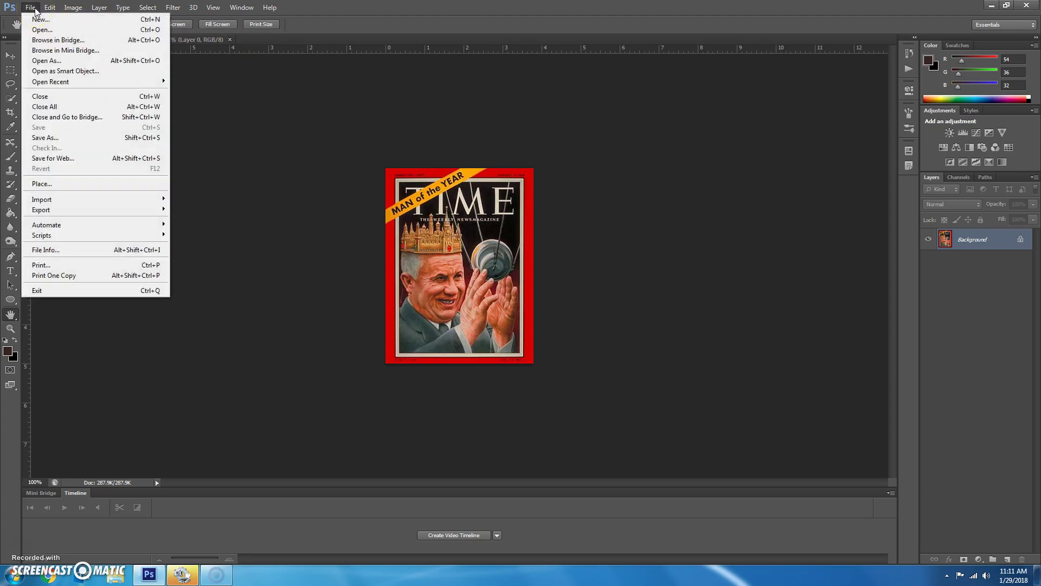
pyautogui.click(39, 19)
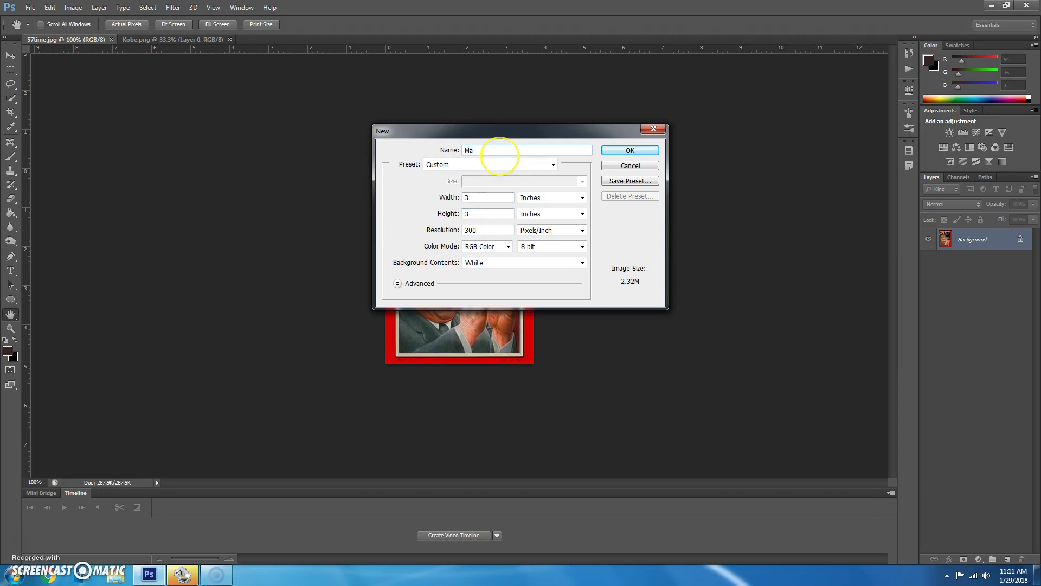
pyautogui.write('Magazine Practice')
pyautogui.press('Tab')
pyautogui.click(471, 196)
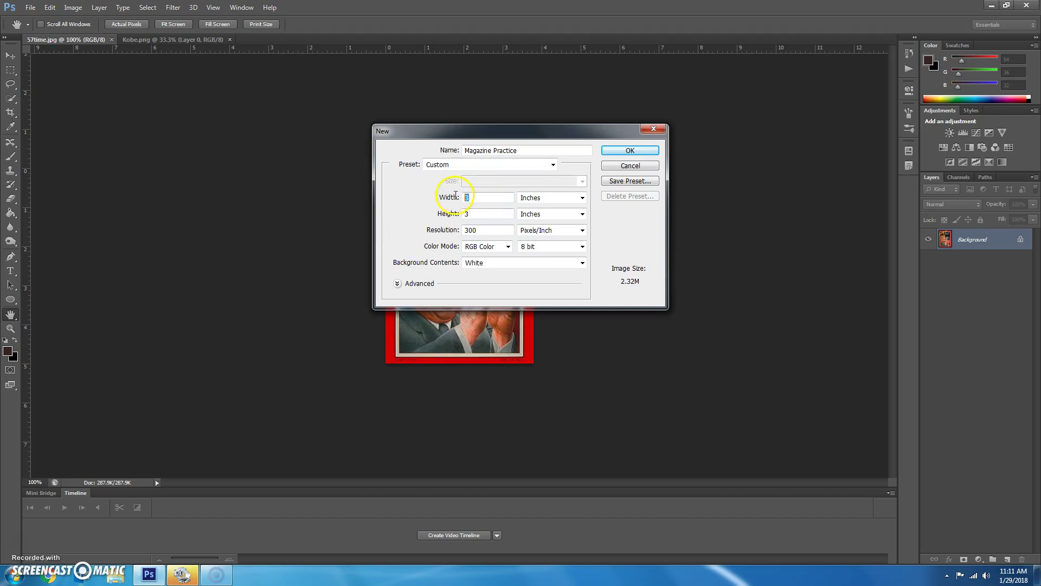
pyautogui.write('8.5')
pyautogui.press('Tab')
pyautogui.press('Tab')
pyautogui.write('11')
pyautogui.press('Tab')
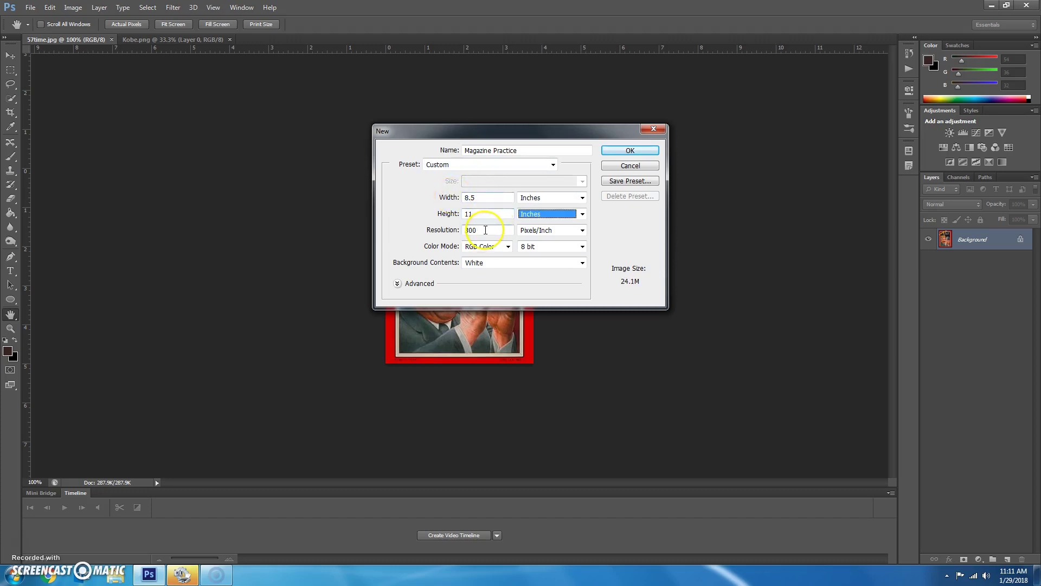
pyautogui.press('Tab')
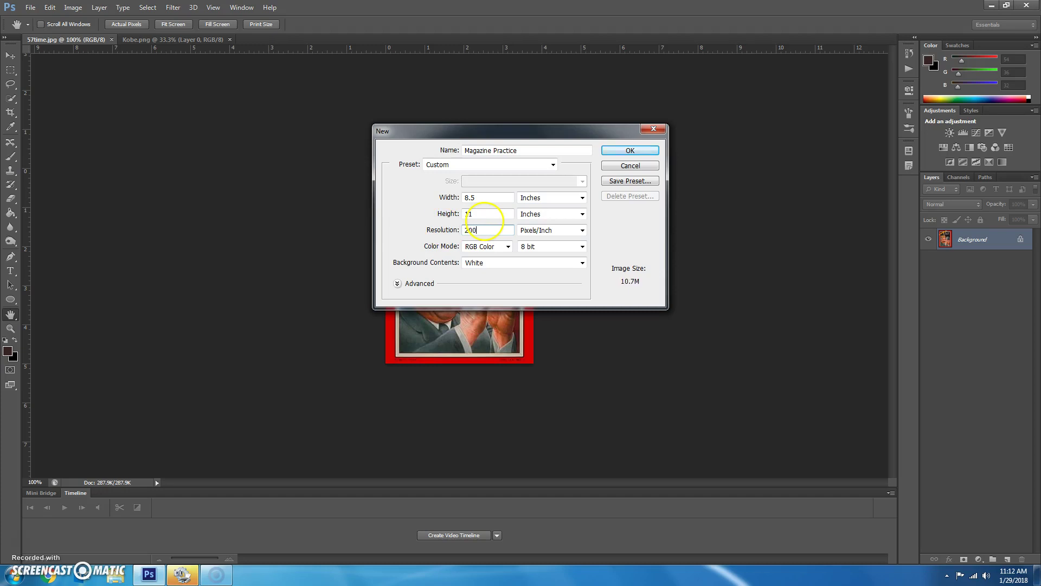
pyautogui.click(630, 150)
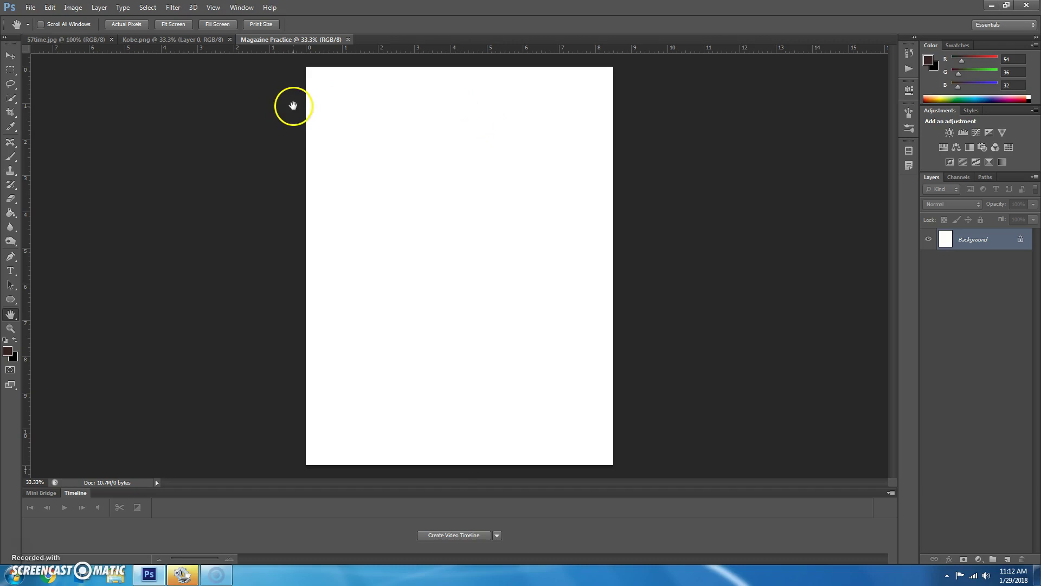
# Sample the red from the TIME cover's border in 57time.jpg and fill the Magazine Practice background with it
pyautogui.click(88, 39)
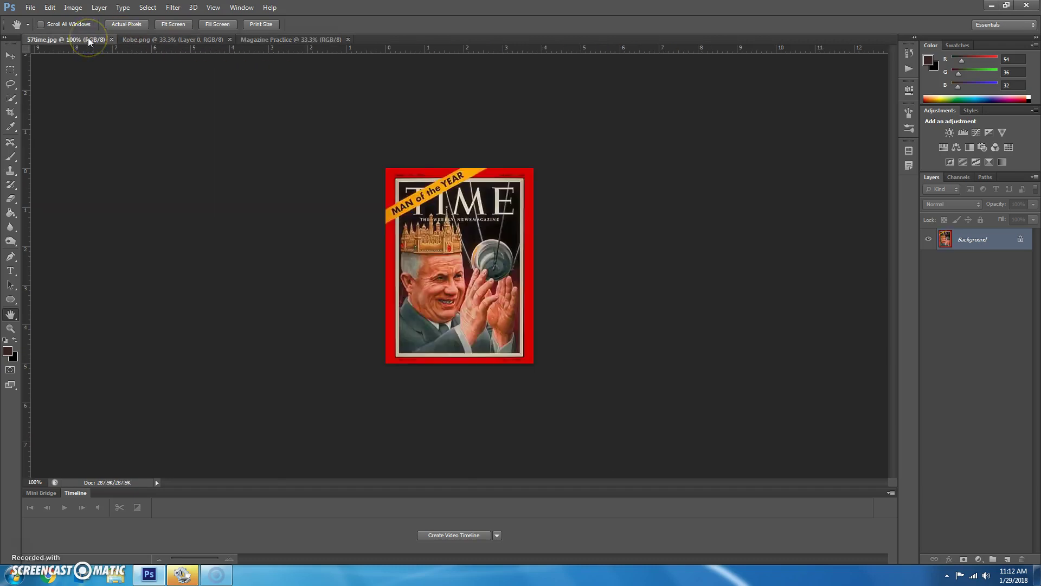
pyautogui.click(12, 127)
pyautogui.click(495, 170)
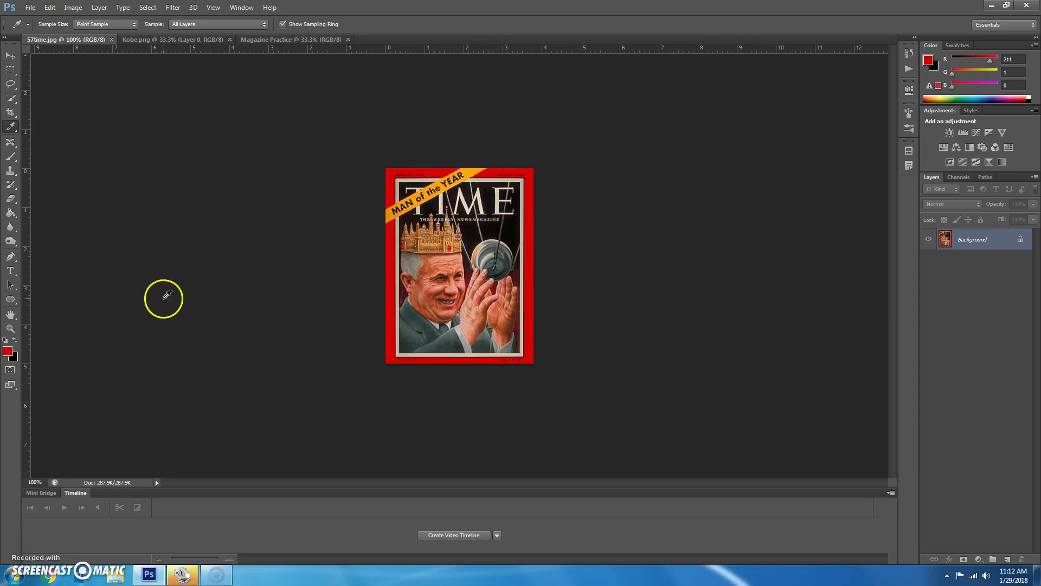
pyautogui.click(314, 39)
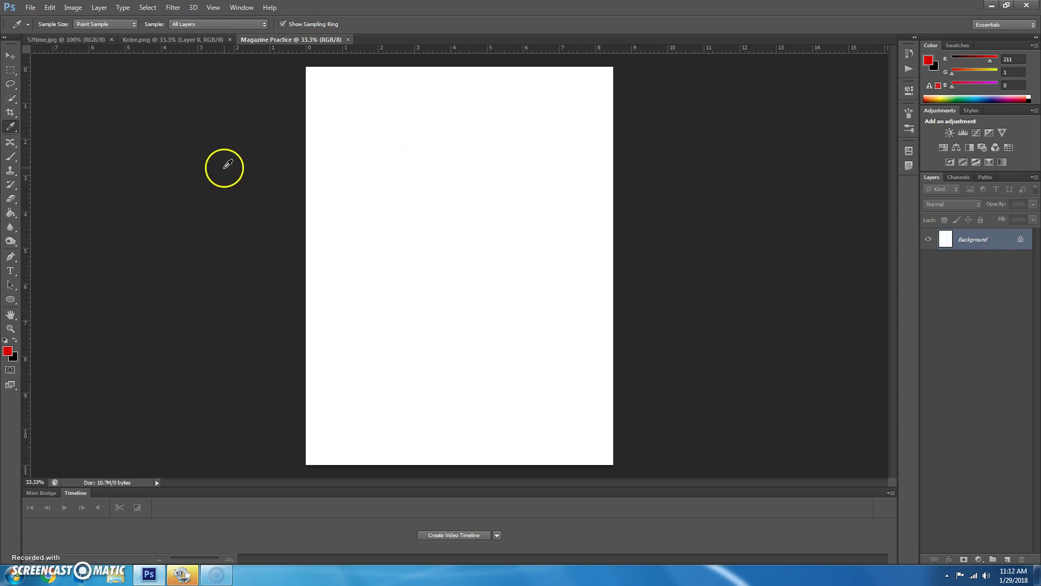
pyautogui.click(10, 213)
pyautogui.rightClick(14, 214)
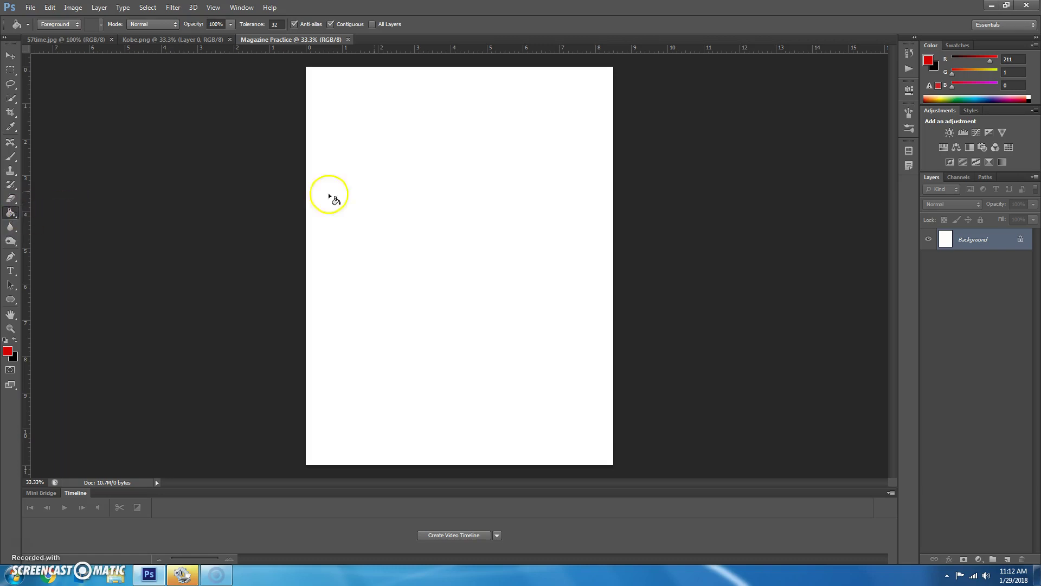
pyautogui.click(449, 184)
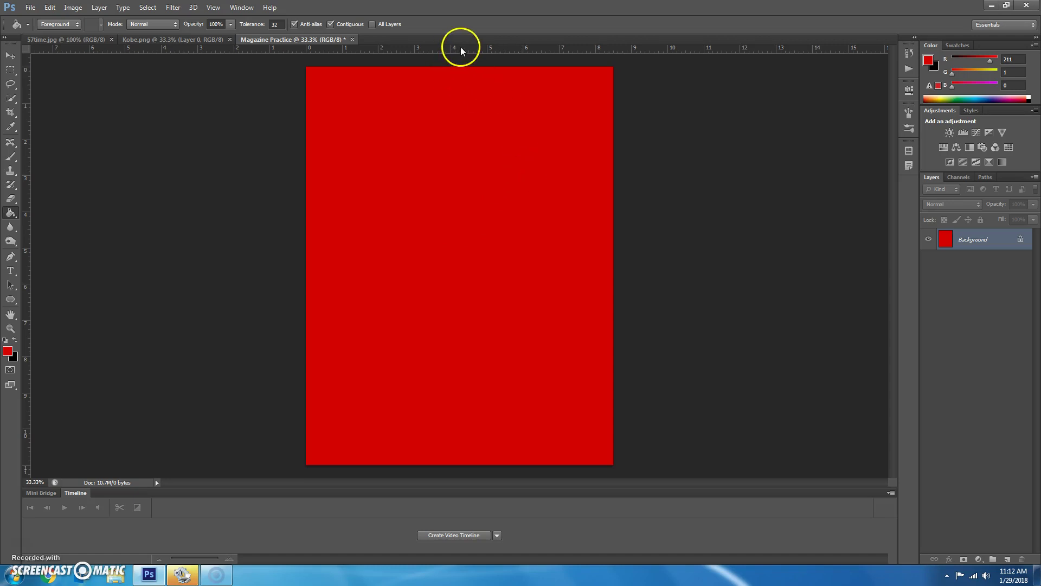
# Place two vertical and two horizontal guides about half an inch inside each edge of the red page
pyautogui.click(220, 8)
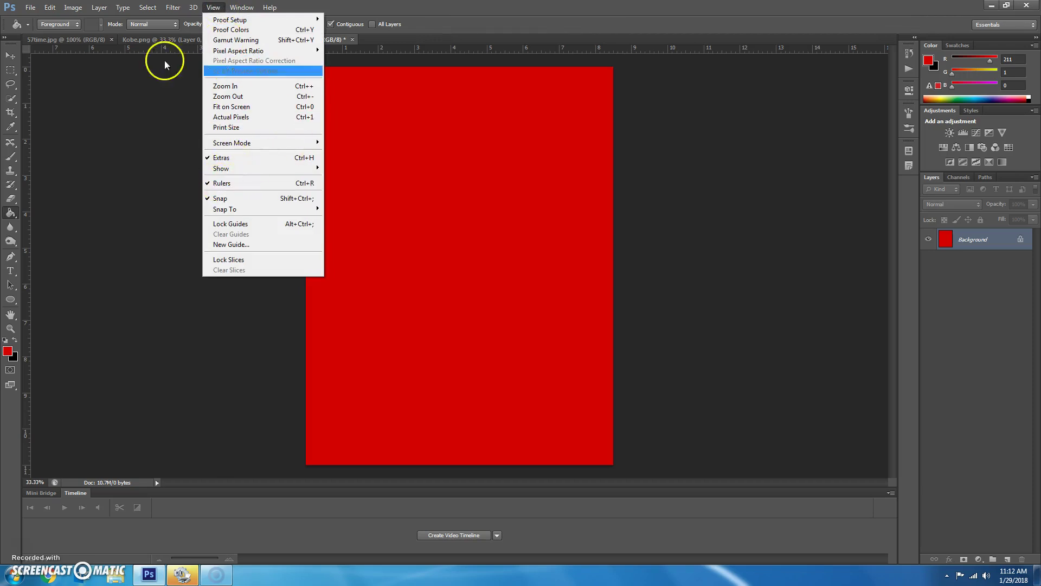
pyautogui.click(12, 56)
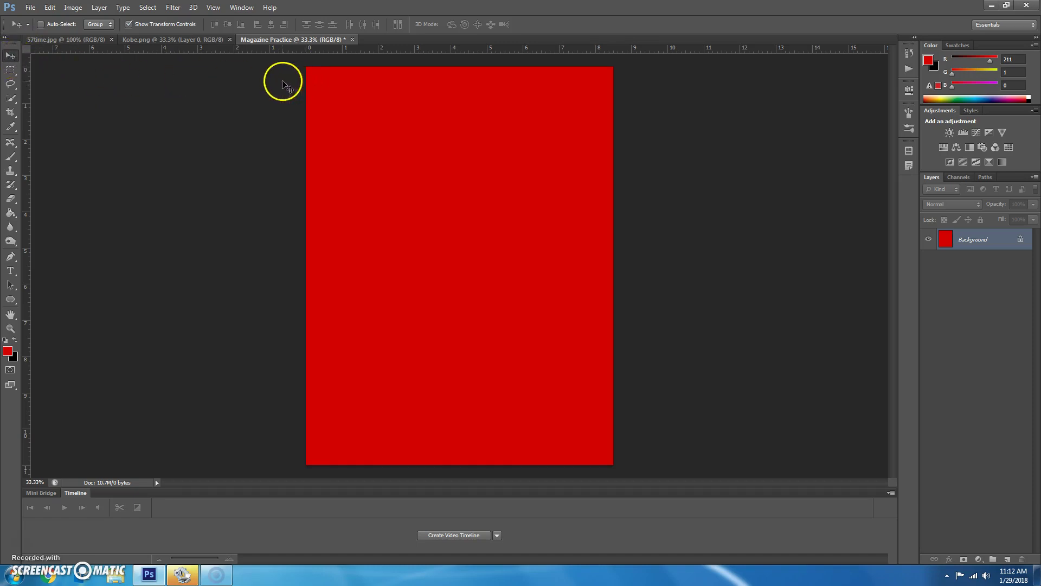
pyautogui.moveTo(25, 127); pyautogui.dragTo(324, 159)
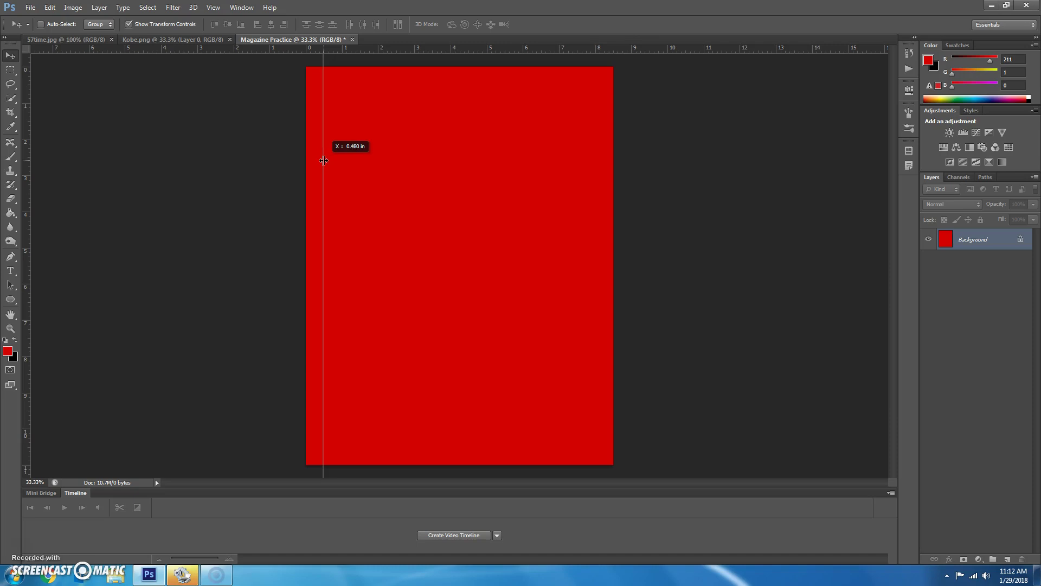
pyautogui.moveTo(325, 159); pyautogui.dragTo(324, 159)
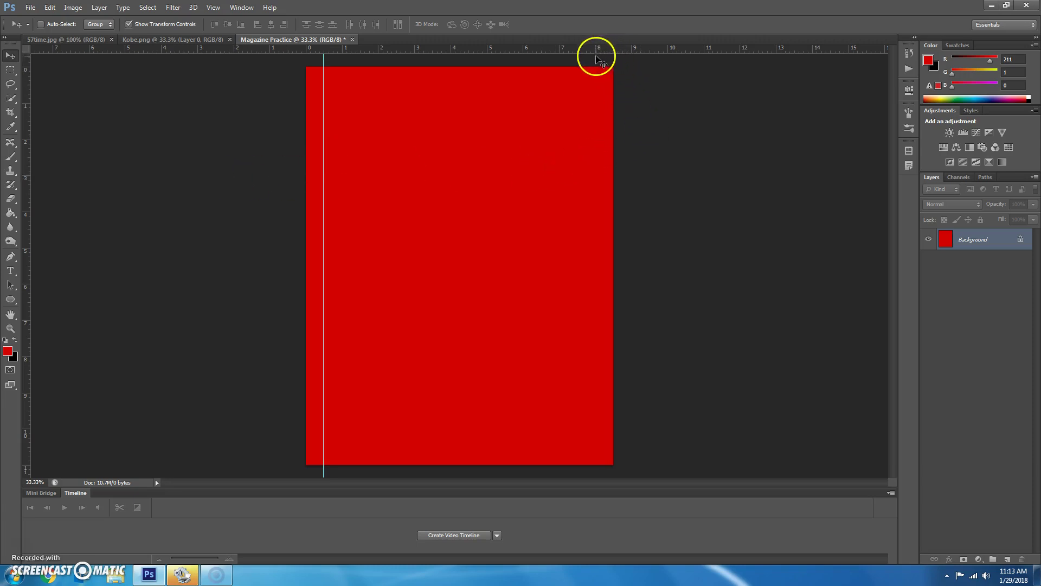
pyautogui.moveTo(24, 153); pyautogui.dragTo(596, 194)
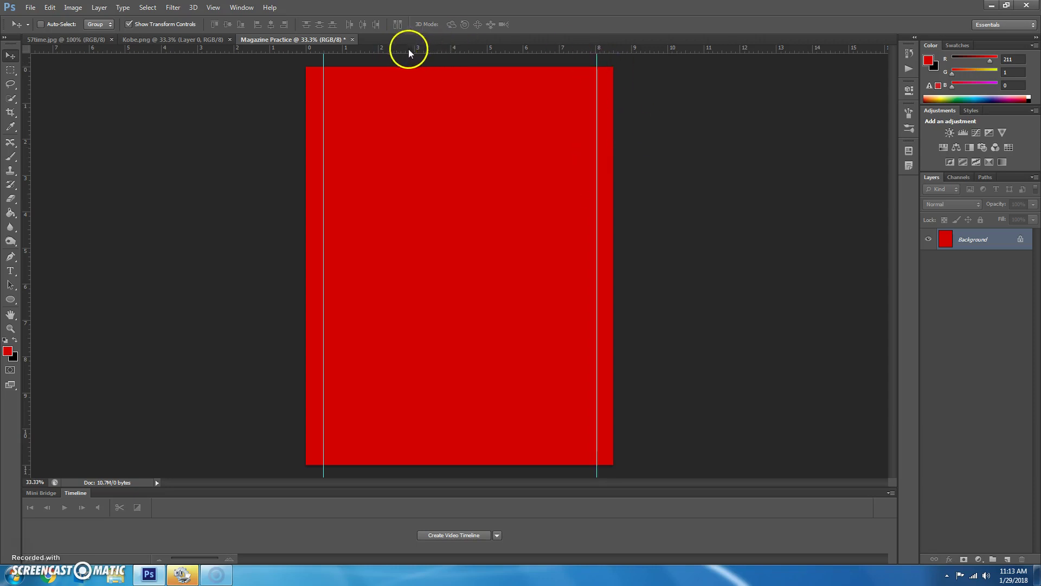
pyautogui.moveTo(435, 48); pyautogui.dragTo(436, 84)
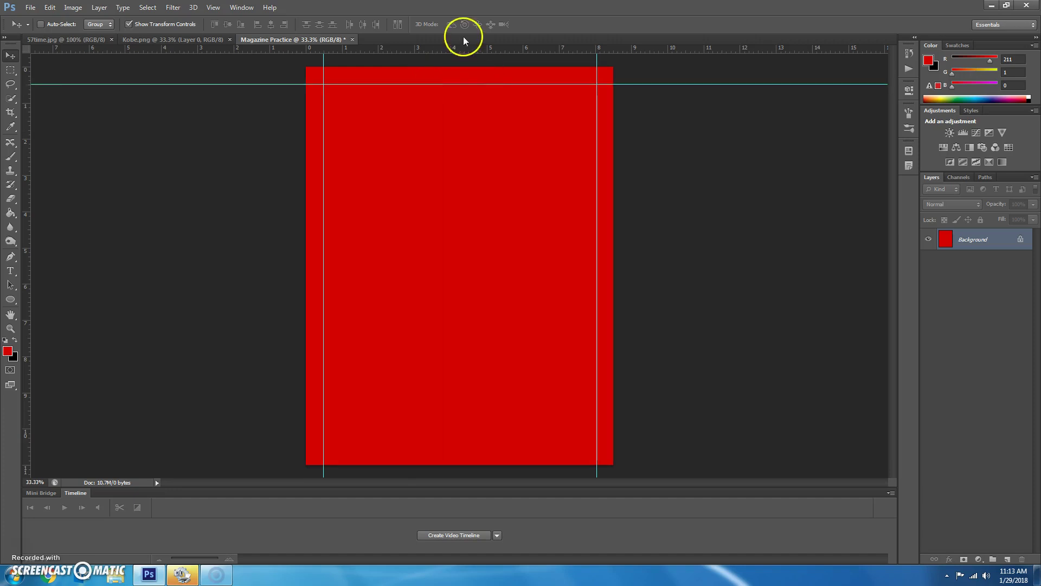
pyautogui.moveTo(470, 52); pyautogui.dragTo(459, 447)
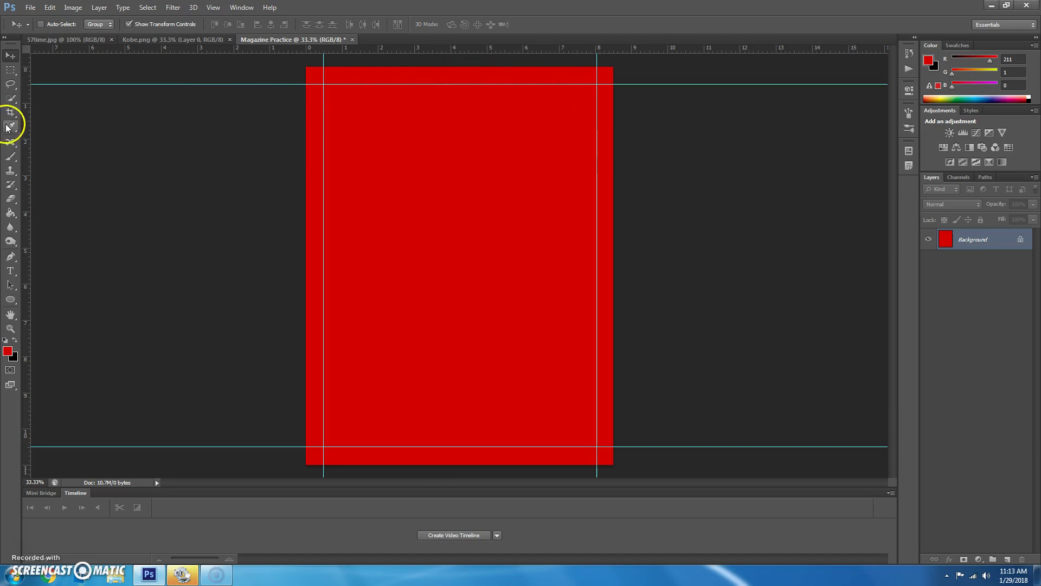
# Select the rectangular area enclosed by the four guides with the Rectangular Marquee tool
pyautogui.click(11, 71)
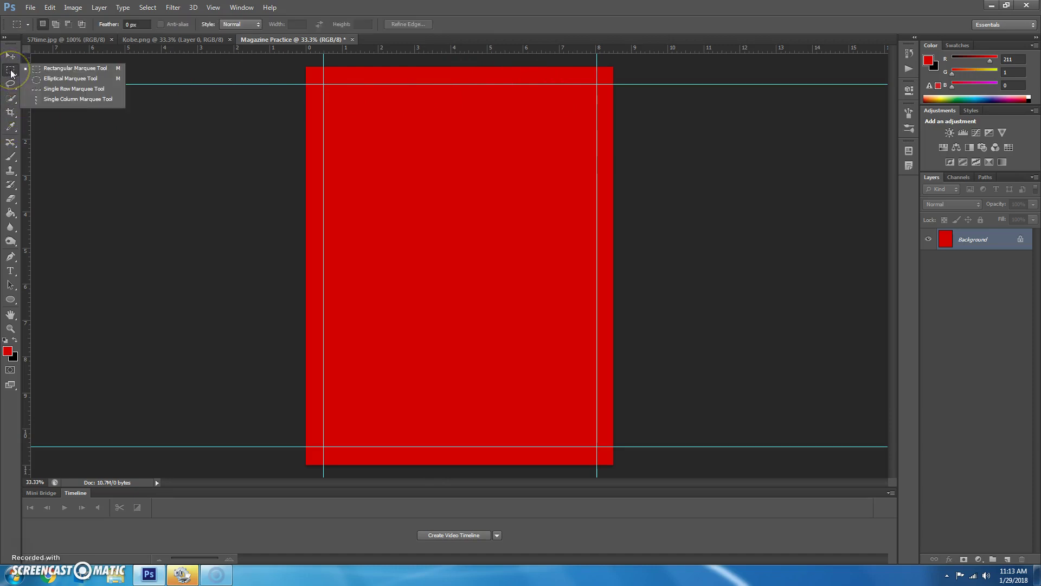
pyautogui.click(84, 67)
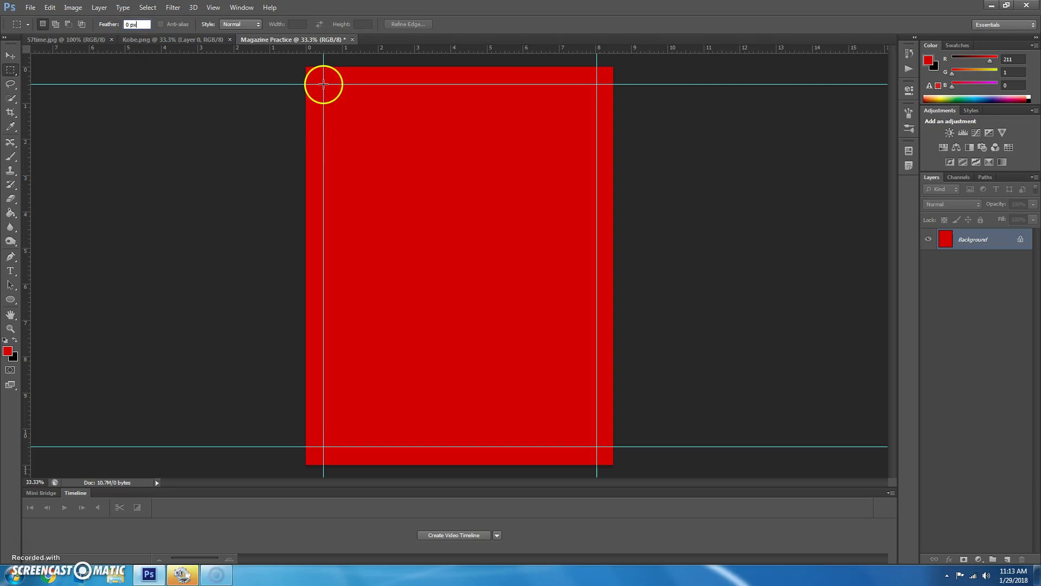
pyautogui.moveTo(323, 84); pyautogui.dragTo(597, 446)
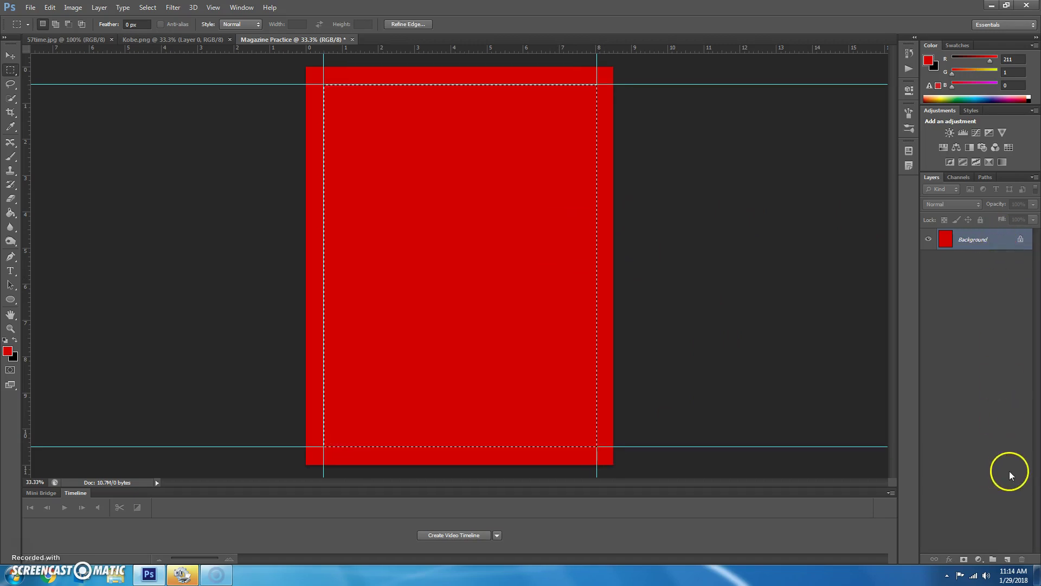
# Add a new layer, fill the selected rectangle on it with white, and deselect
pyautogui.click(1007, 559)
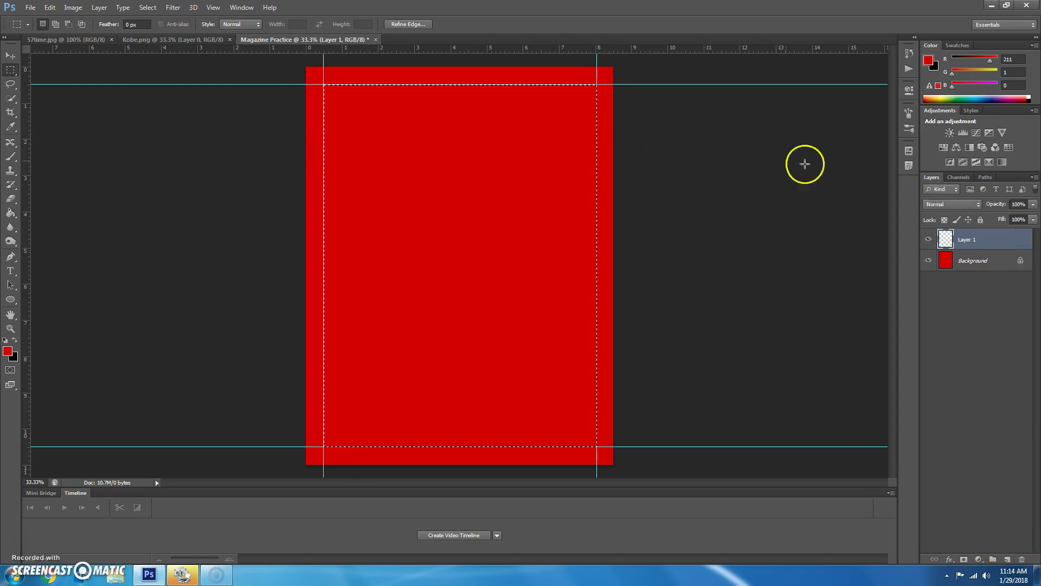
pyautogui.click(15, 213)
pyautogui.click(5, 340)
pyautogui.click(15, 340)
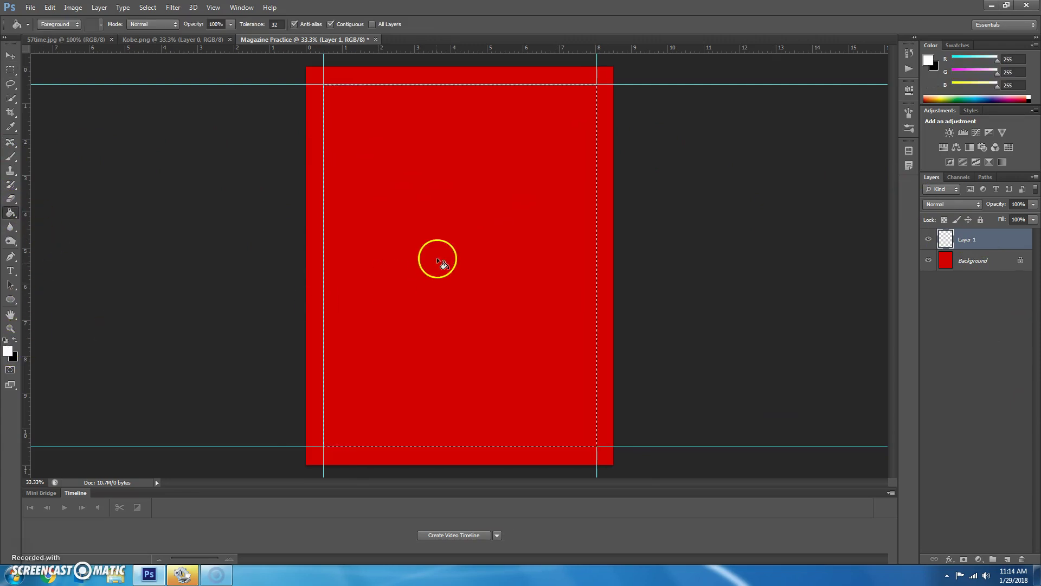
pyautogui.click(437, 238)
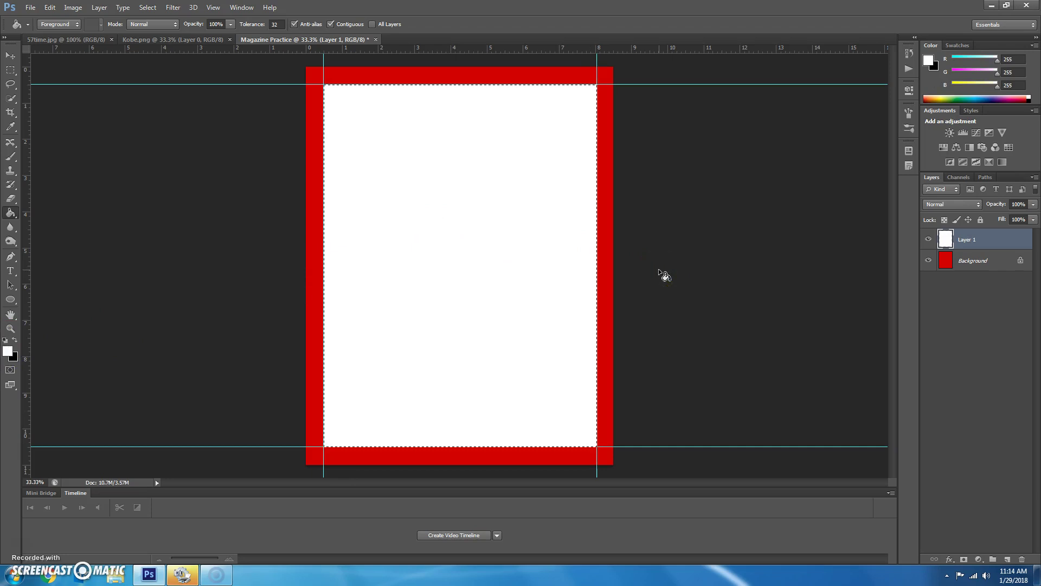
pyautogui.click(646, 255)
pyautogui.hotkey('ctrl', 'd')
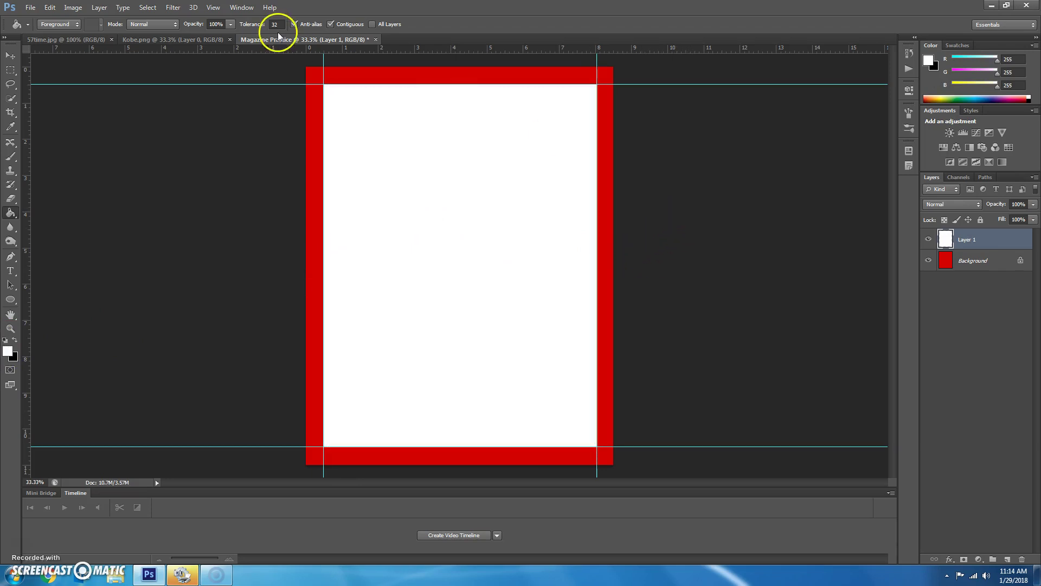
# Add a black Stroke layer style of about 7 px, positioned outside, to the white rectangle on Layer 1, using the TIME cover as reference
pyautogui.click(77, 40)
pyautogui.click(395, 183)
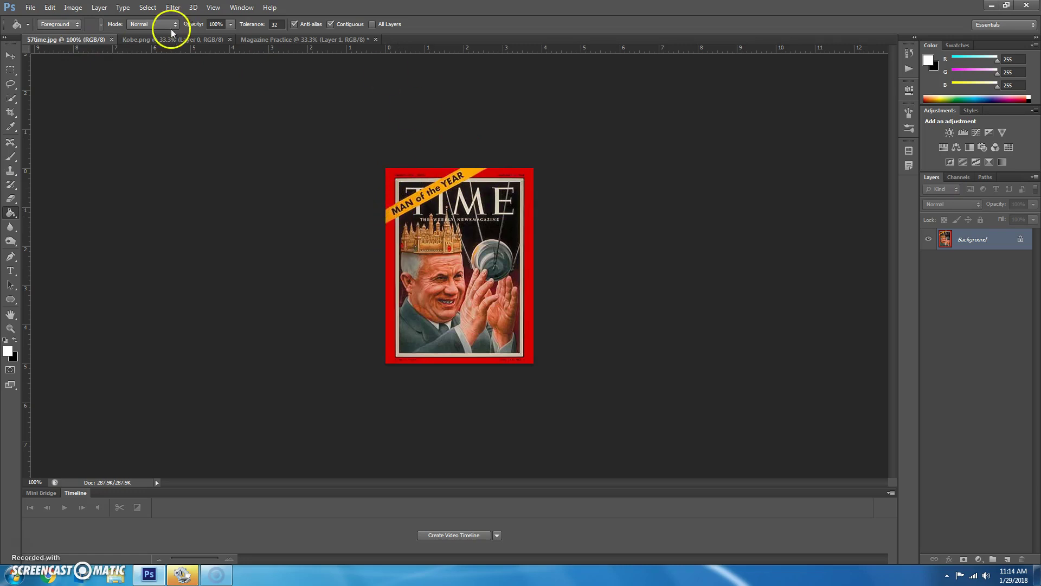
pyautogui.click(310, 40)
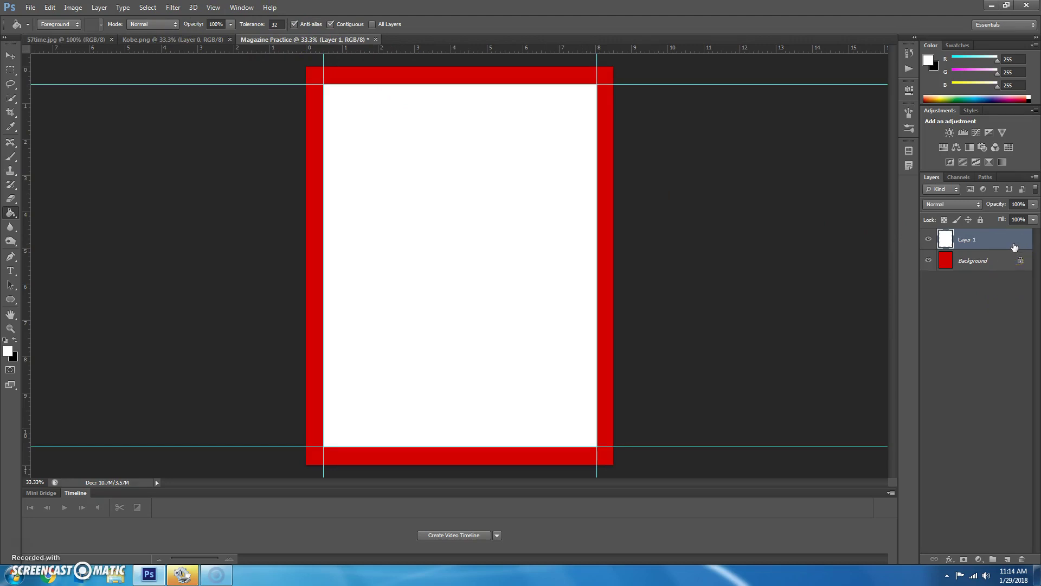
pyautogui.click(950, 559)
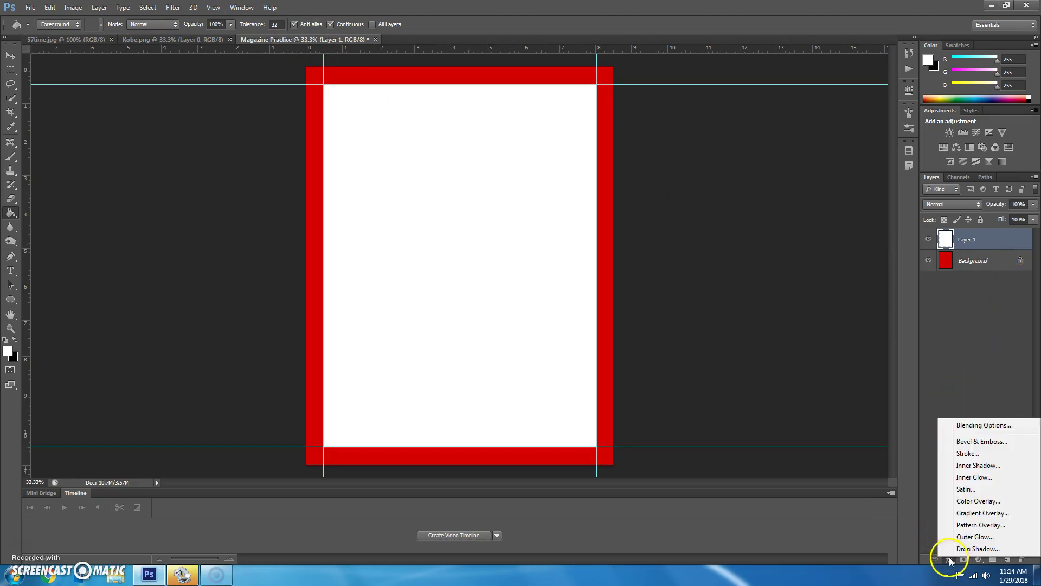
pyautogui.click(968, 453)
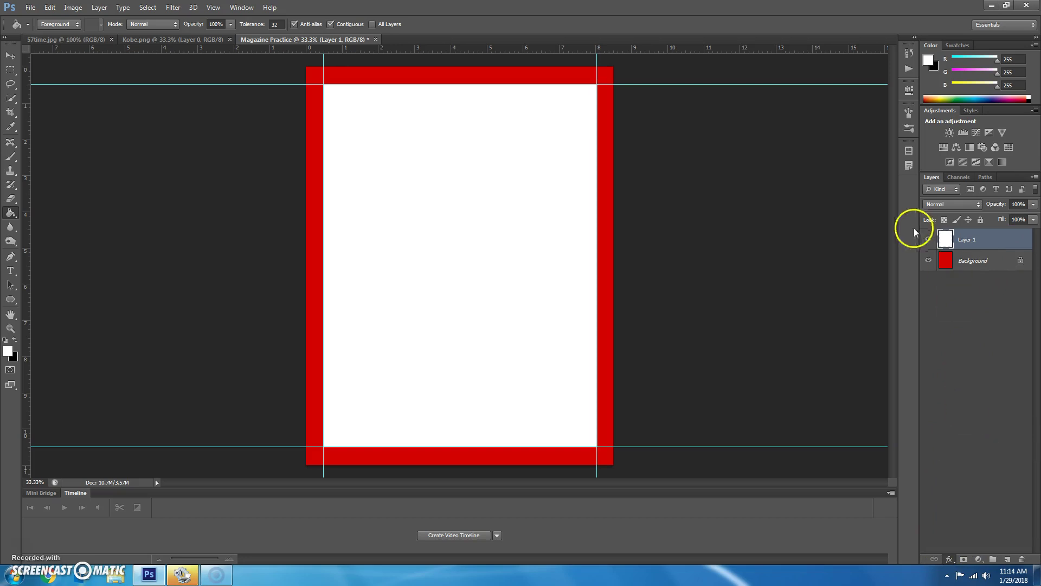
pyautogui.moveTo(957, 240)
pyautogui.mouseDown()
pyautogui.moveTo(925, 300)
pyautogui.moveTo(868, 238)
pyautogui.mouseUp()
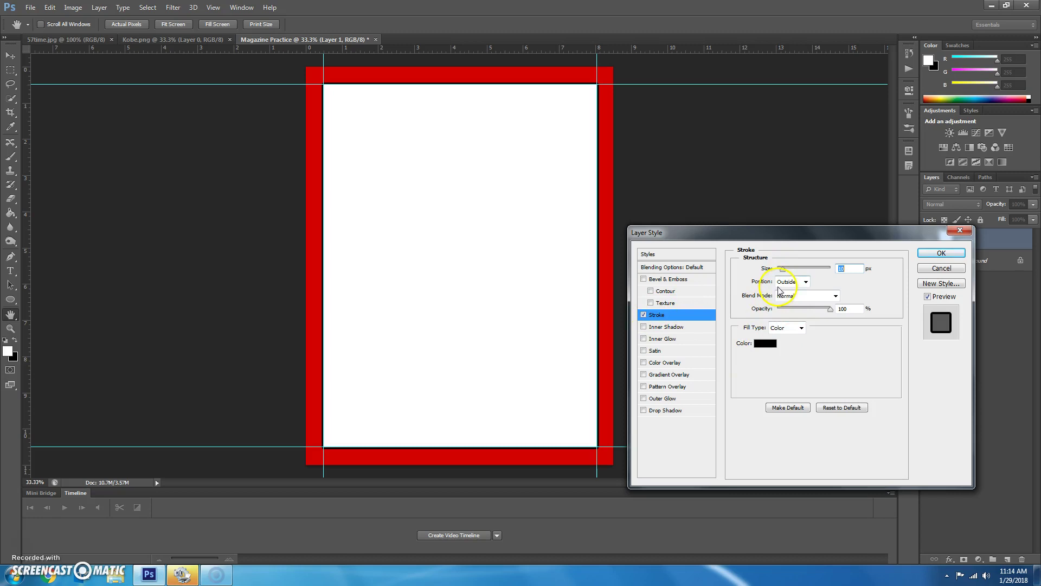
pyautogui.moveTo(783, 273); pyautogui.dragTo(781, 272)
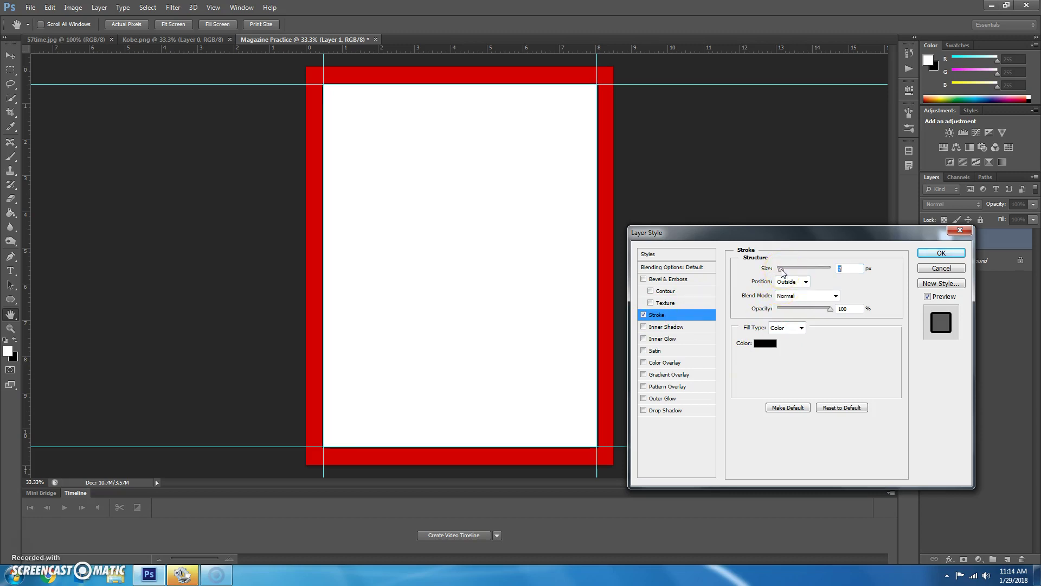
pyautogui.click(806, 282)
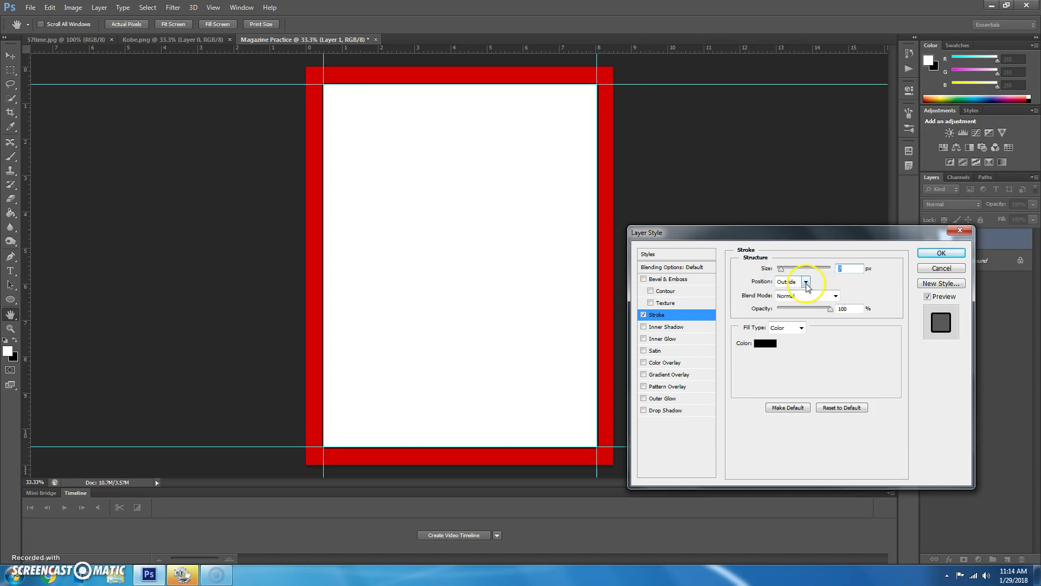
pyautogui.click(947, 255)
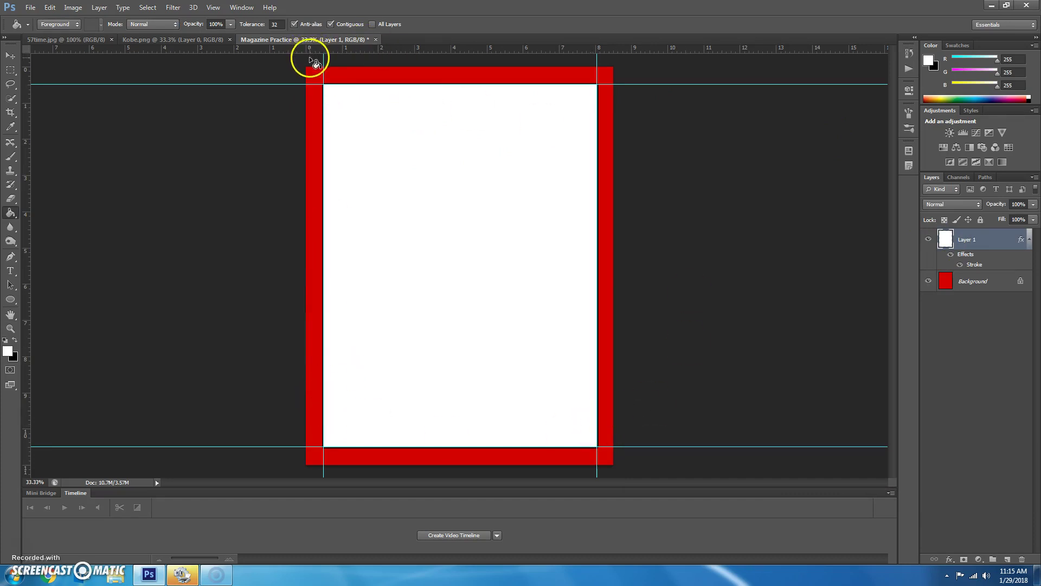
# Copy the basketball player cutout from Kobe.png into the Magazine Practice document with the Move tool
pyautogui.click(179, 43)
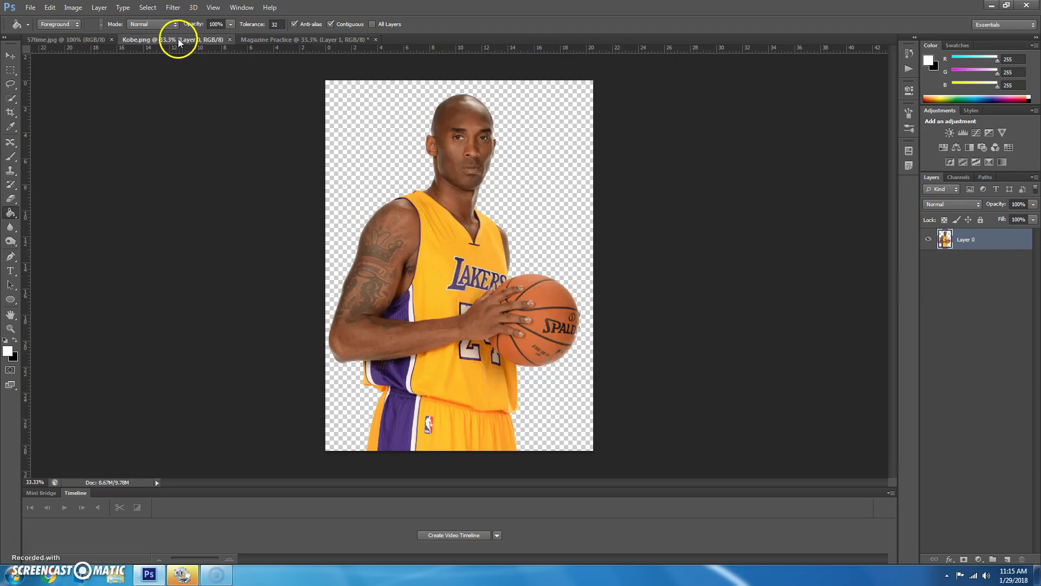
pyautogui.click(11, 56)
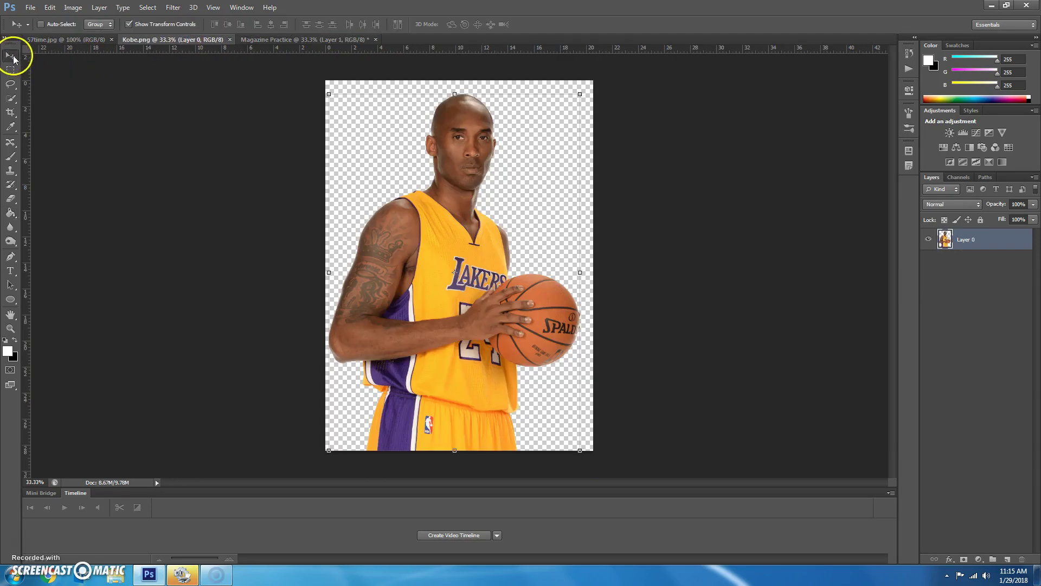
pyautogui.moveTo(428, 262); pyautogui.dragTo(458, 220)
# Scale the player proportionally to 108.19% and position him so his head, elbow and shorts slightly overlap the red border
pyautogui.moveTo(585, 90); pyautogui.dragTo(606, 67)
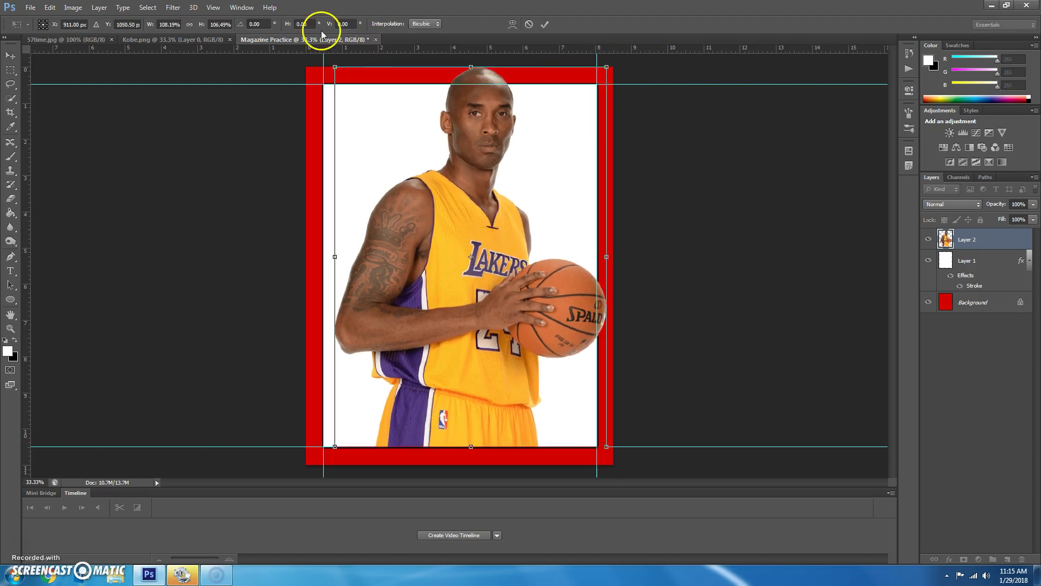
pyautogui.click(189, 24)
pyautogui.moveTo(482, 176); pyautogui.dragTo(471, 187)
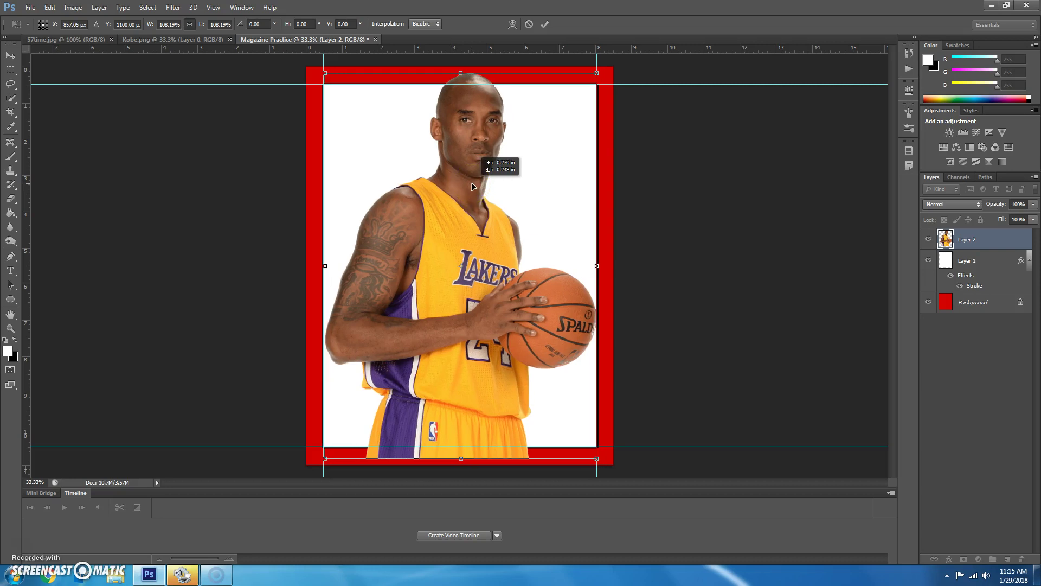
pyautogui.moveTo(472, 187); pyautogui.dragTo(465, 188)
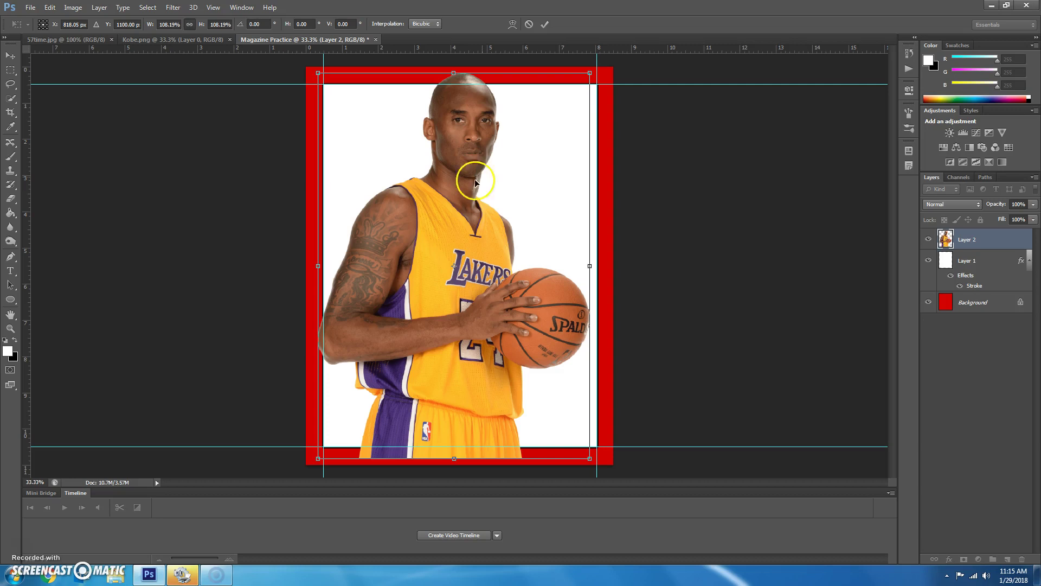
pyautogui.click(544, 25)
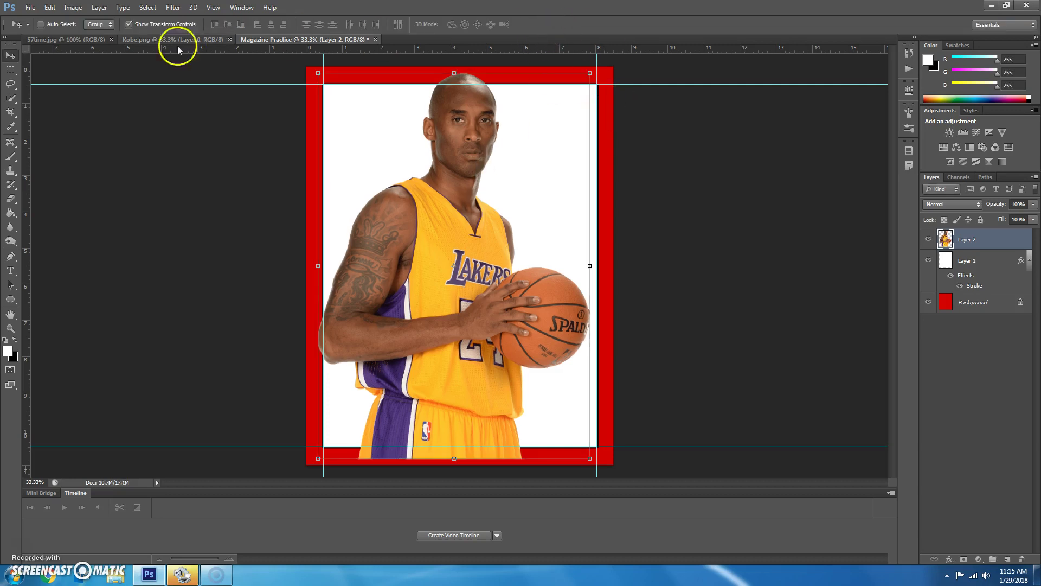
# Remove all four guides from the magazine page
pyautogui.moveTo(139, 85); pyautogui.dragTo(151, 55)
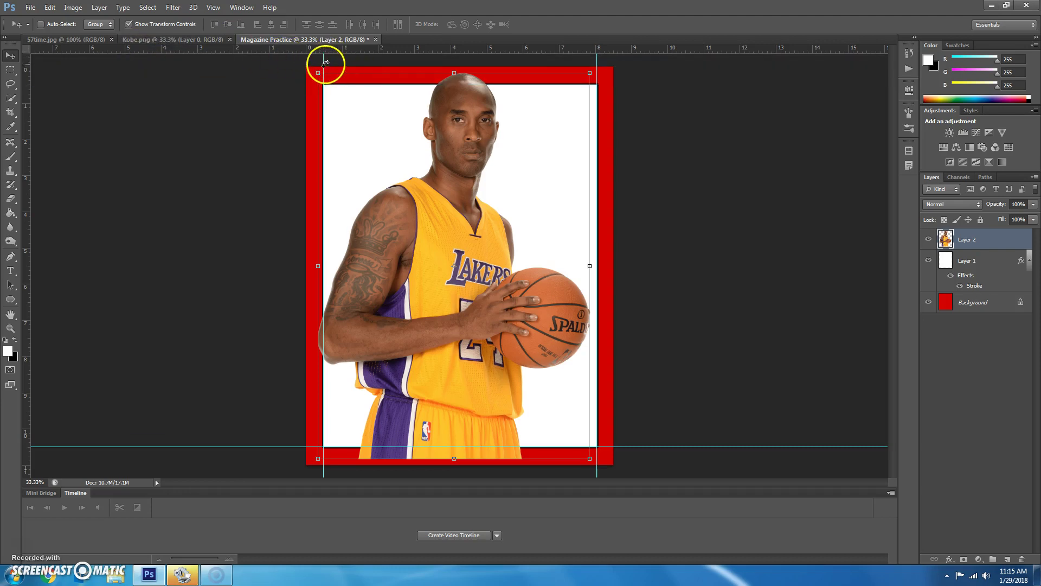
pyautogui.moveTo(323, 59); pyautogui.dragTo(25, 81)
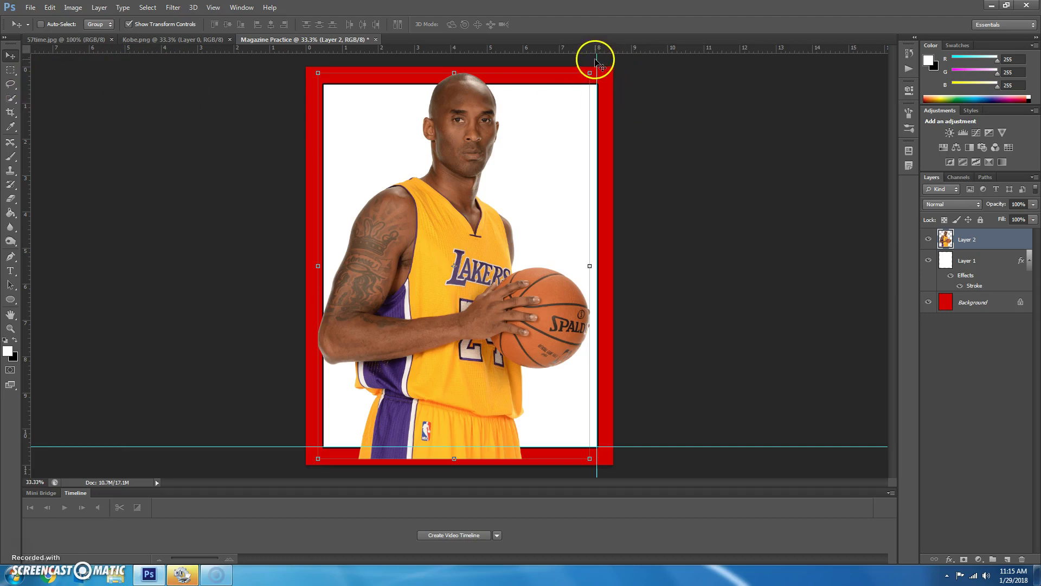
pyautogui.moveTo(596, 59); pyautogui.dragTo(225, 46)
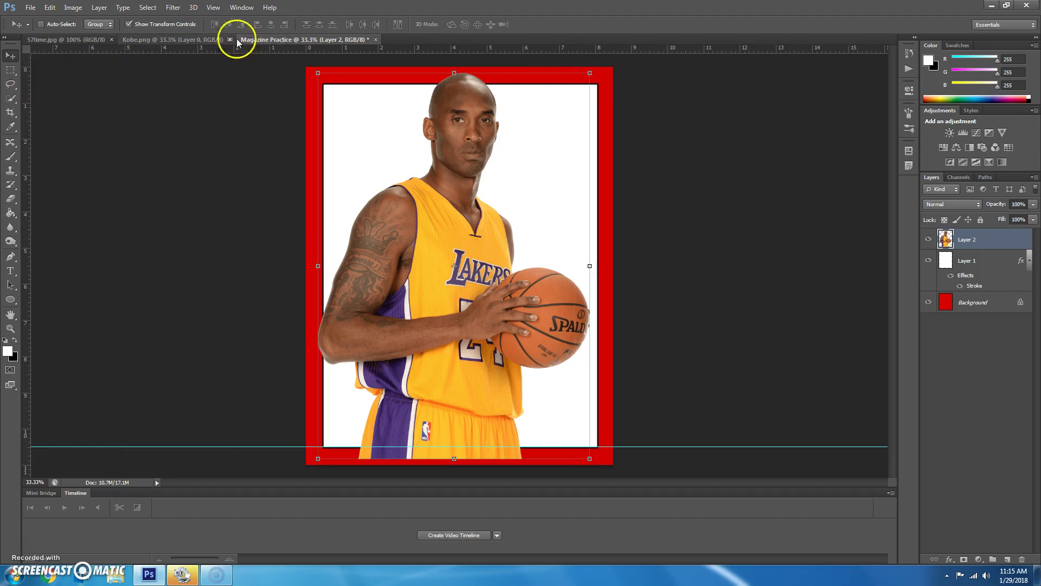
pyautogui.moveTo(233, 448); pyautogui.dragTo(275, 7)
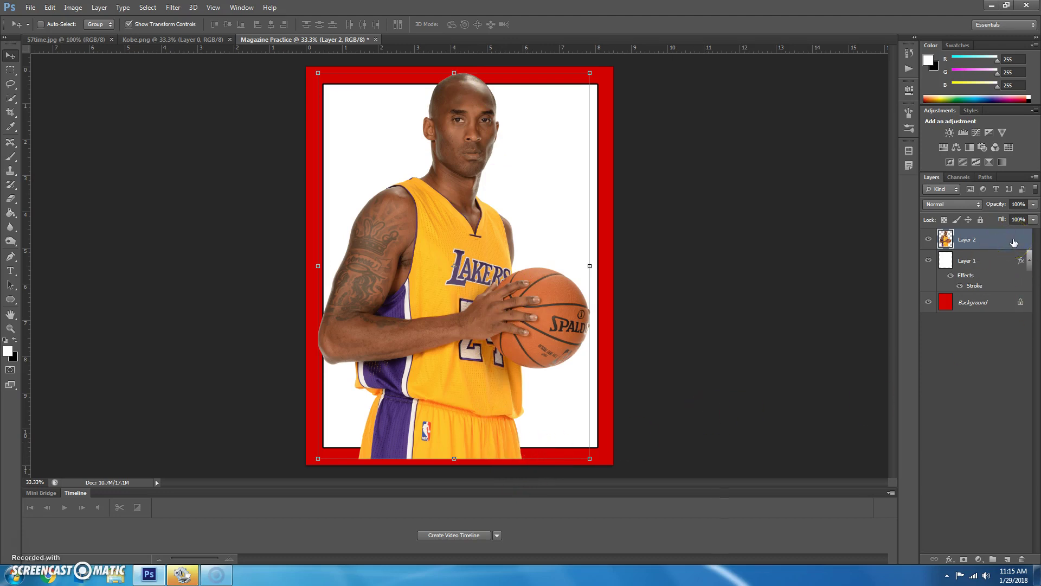
pyautogui.moveTo(1011, 240); pyautogui.dragTo(945, 263)
pyautogui.keyDown('ctrl'); pyautogui.click(946, 264); pyautogui.keyUp('ctrl')
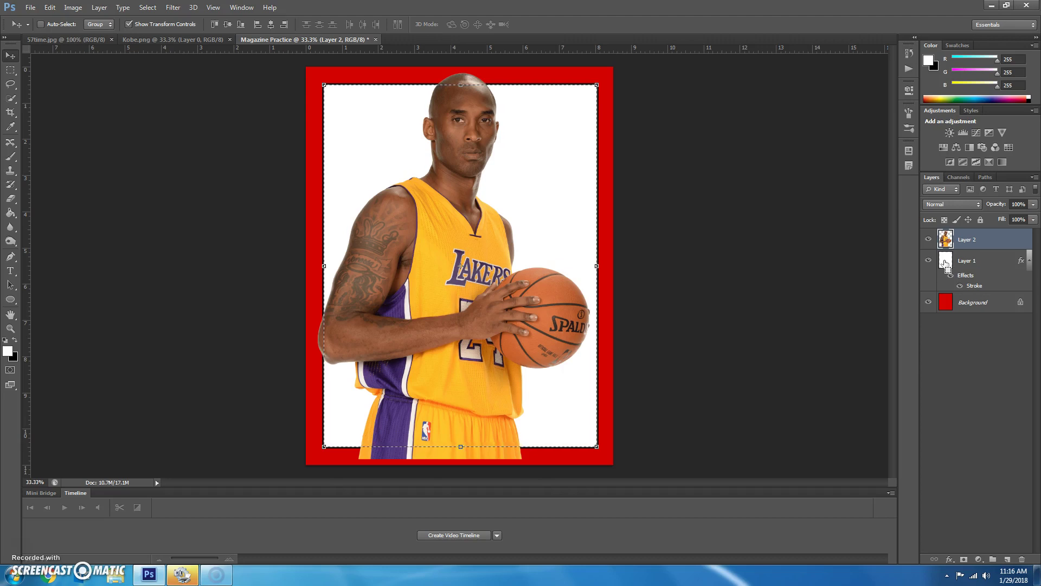
pyautogui.keyDown('ctrl'); pyautogui.click(944, 262); pyautogui.keyUp('ctrl')
pyautogui.hotkey('ctrl', 'd')
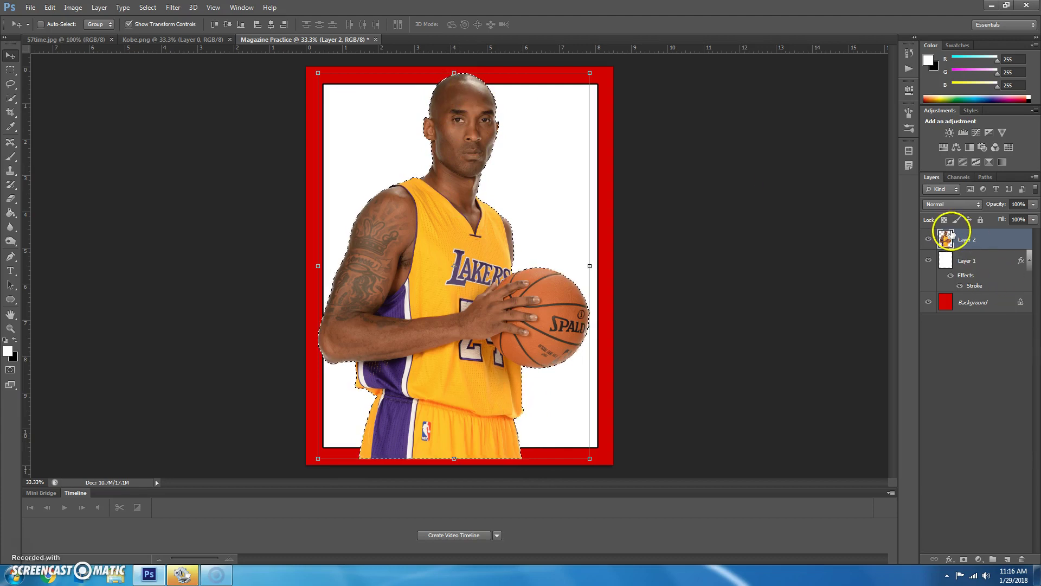
# Load the white rectangle on Layer 1 as a selection and add it as a layer mask to the player on Layer 2
pyautogui.keyDown('ctrl'); pyautogui.click(946, 260); pyautogui.keyUp('ctrl')
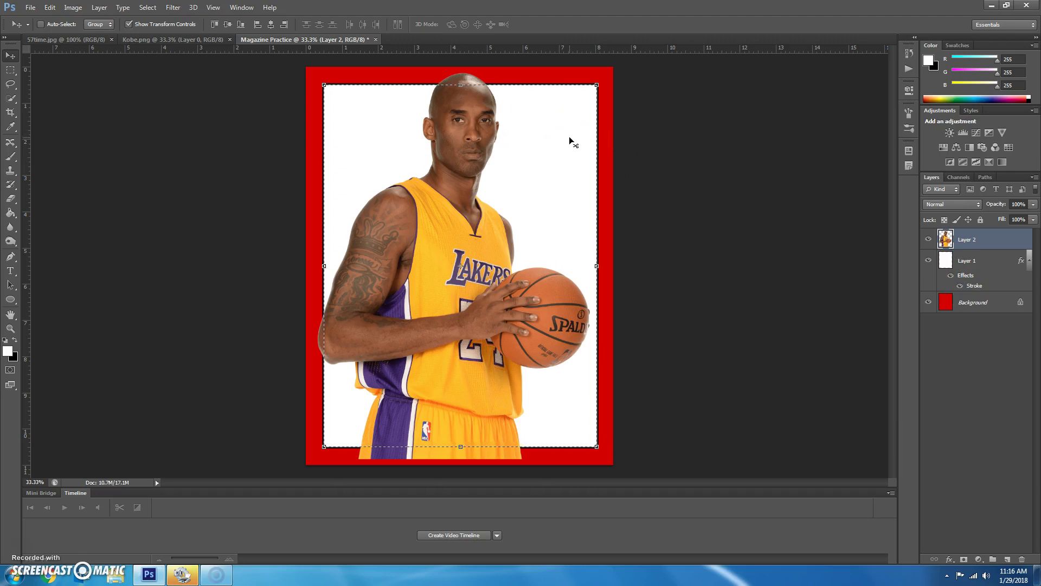
pyautogui.click(999, 236)
pyautogui.click(976, 241)
pyautogui.click(964, 560)
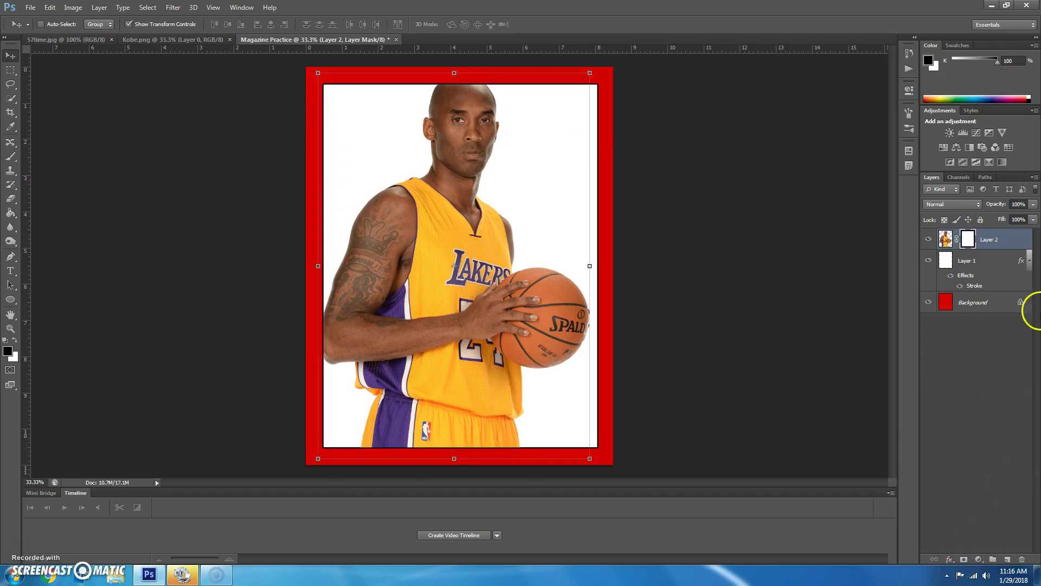
# Place a vertical guide at about 0.6 in, just inside the white panel's left edge
pyautogui.click(947, 244)
pyautogui.click(11, 71)
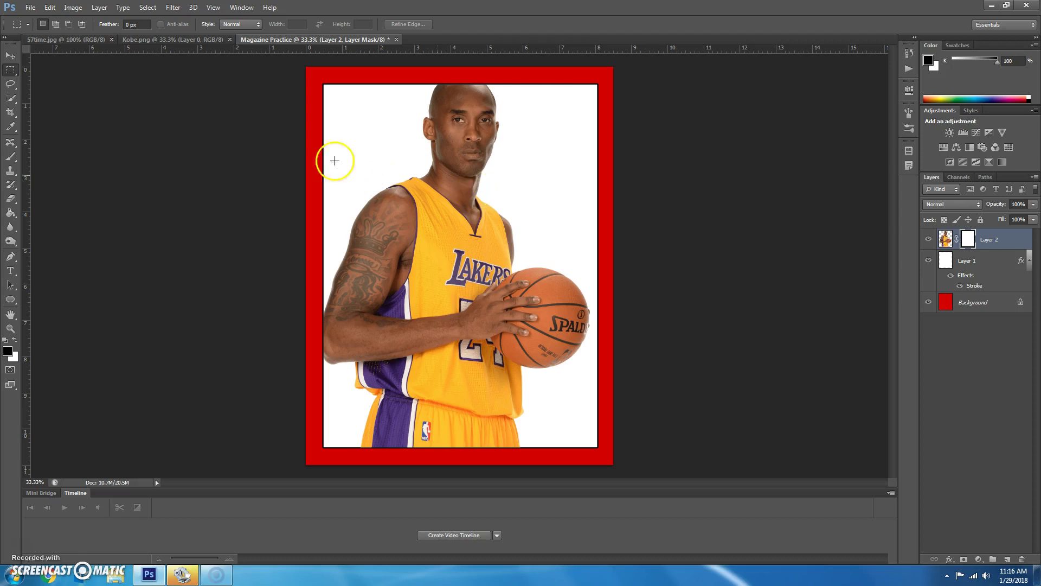
pyautogui.moveTo(26, 142); pyautogui.dragTo(329, 178)
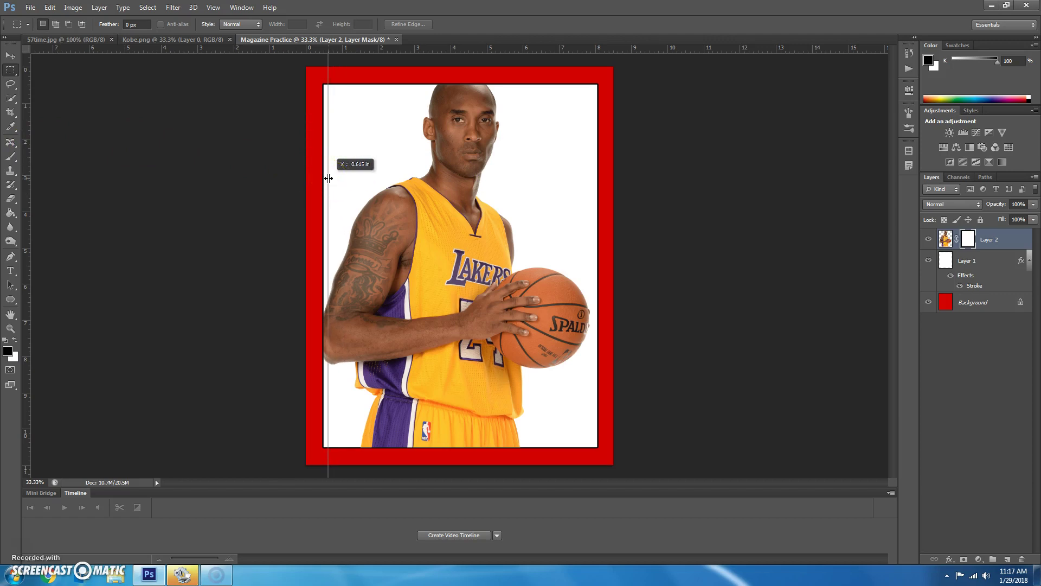
pyautogui.moveTo(329, 178); pyautogui.dragTo(328, 178)
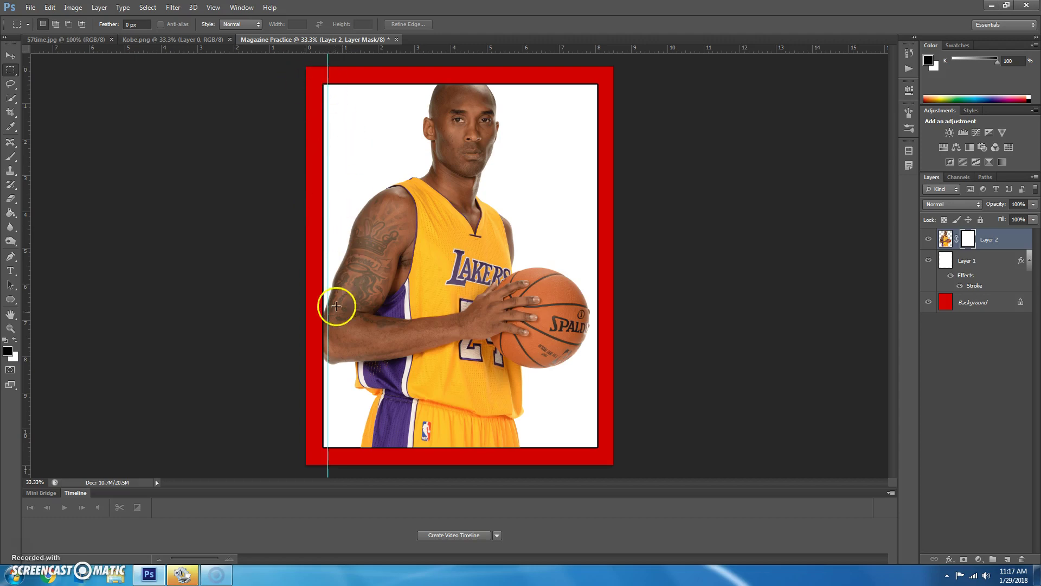